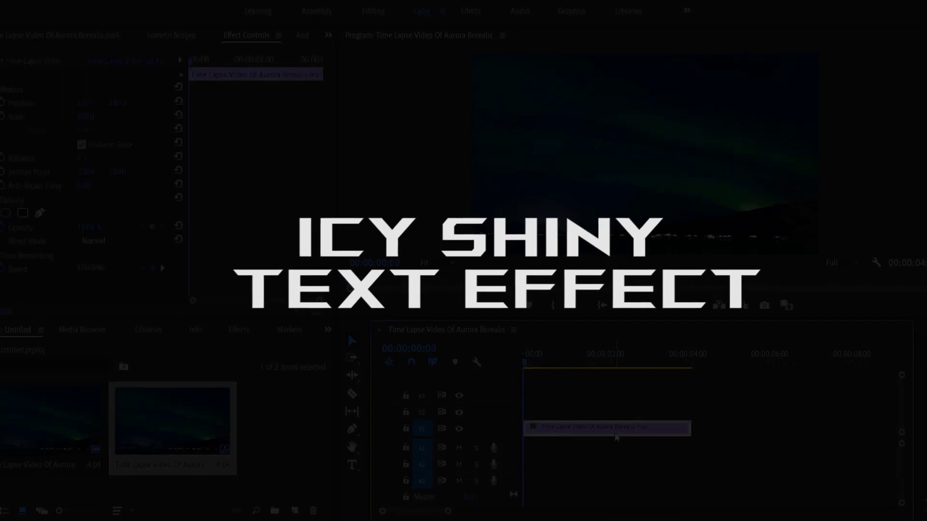
alt+drag(591, 429, 590, 412)
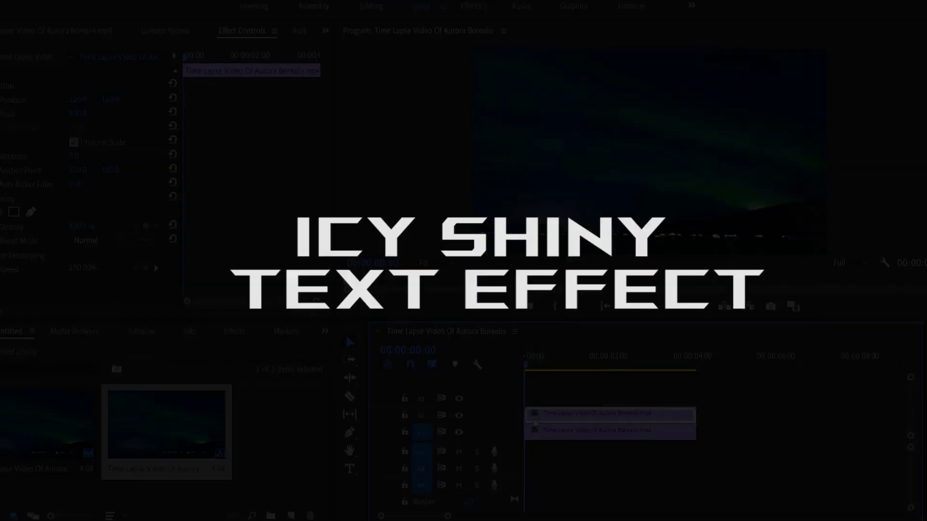
click(235, 331)
click(51, 348)
text(TRACK)
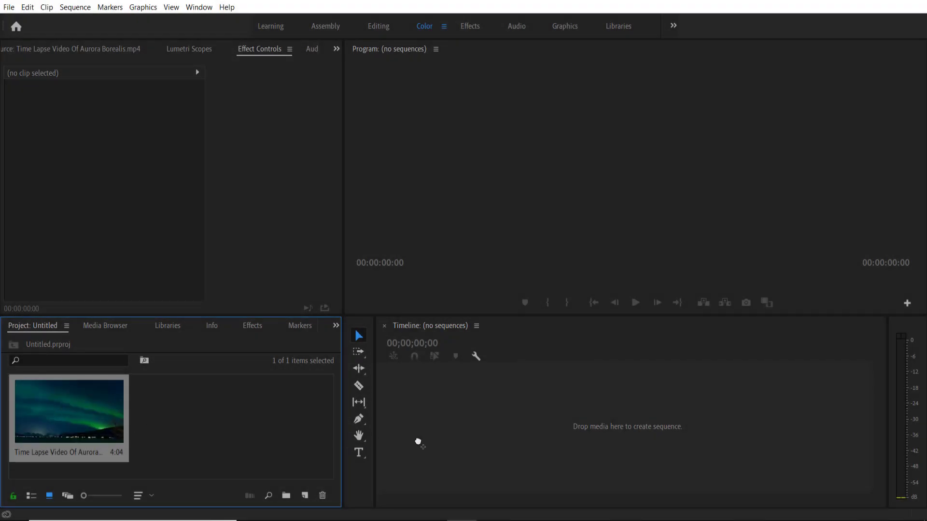
- Create a sequence from the aurora time-lapse clip and duplicate the clip onto track V2 directly above the original
drag(514, 441, 515, 438)
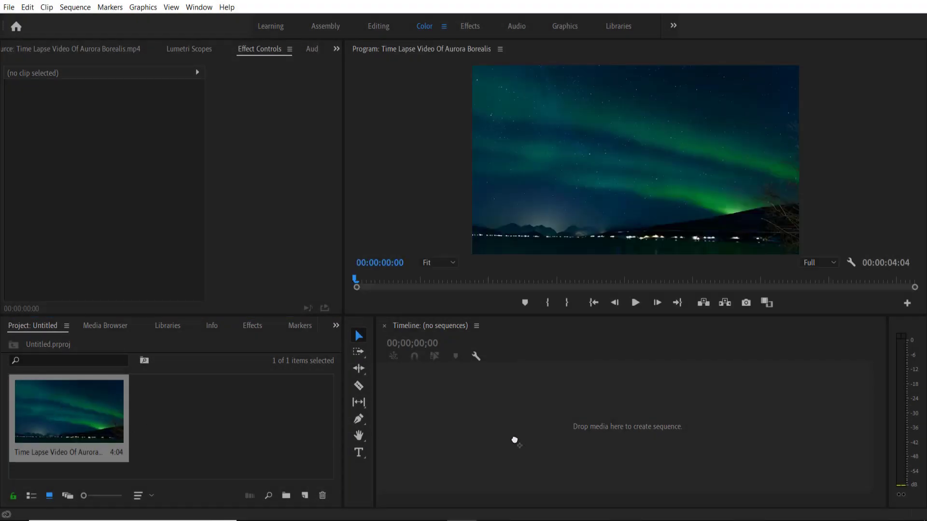
mouse_move(523, 358)
mouse_down()
mouse_move(535, 360)
mouse_move(520, 363)
mouse_up()
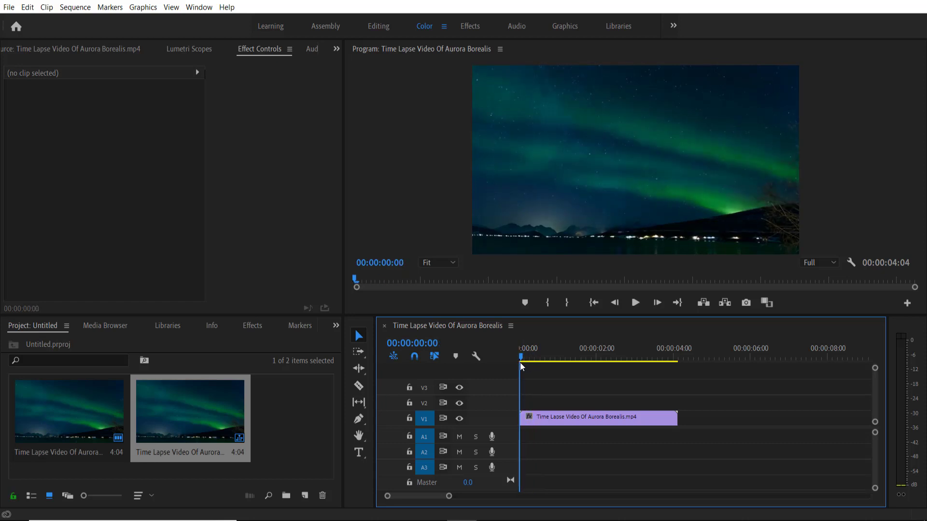
click(584, 422)
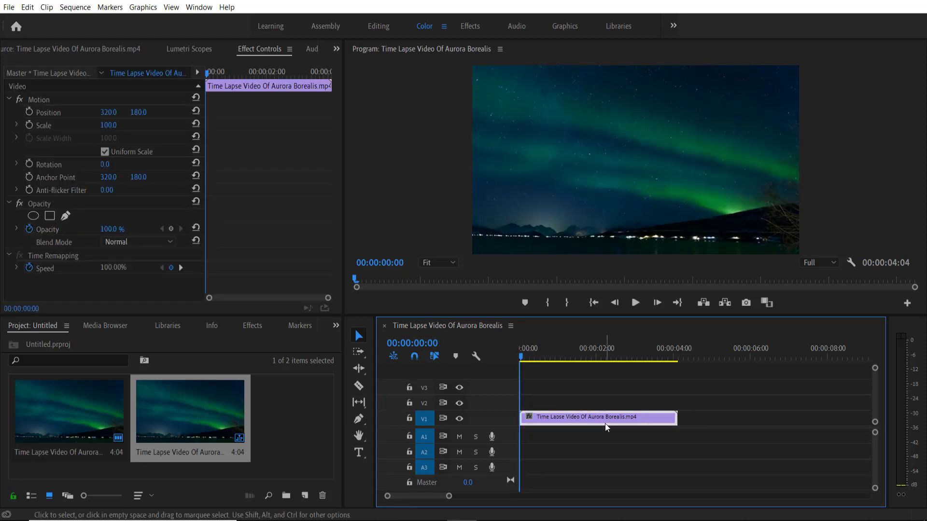
key(alt)
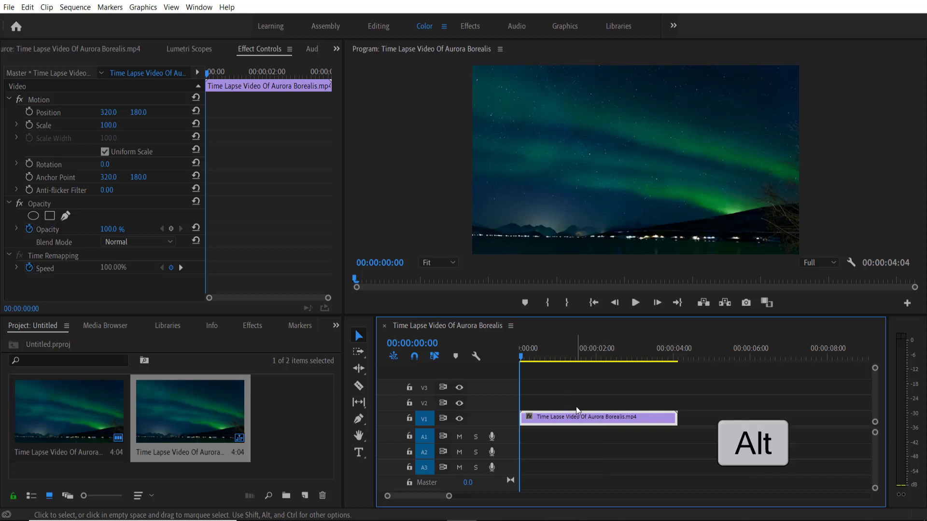
drag(576, 418, 572, 403)
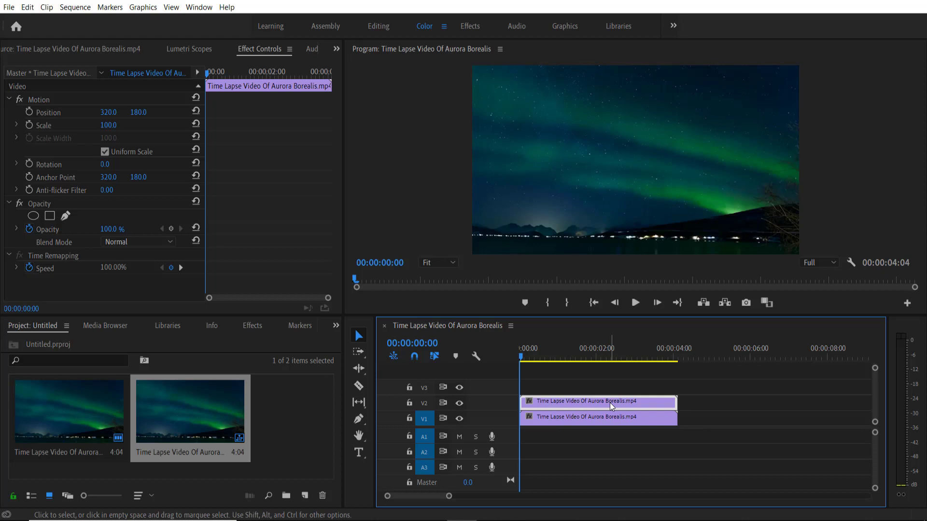
- Find the Track Matte Key effect and apply it to the aurora clip on track V2
click(263, 330)
click(58, 340)
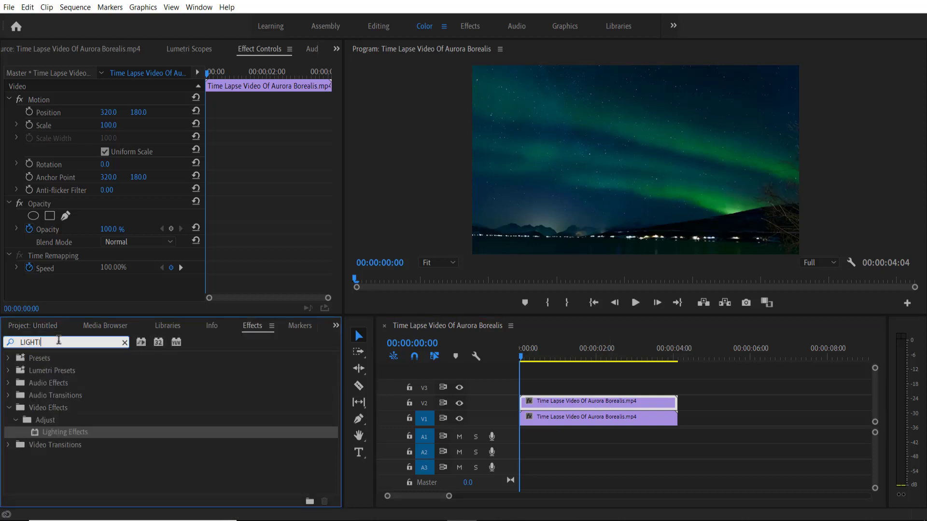
key(BackSpace)
key(BackSpace)
key(BackSpace)
key(BackSpace)
key(BackSpace)
key(BackSpace)
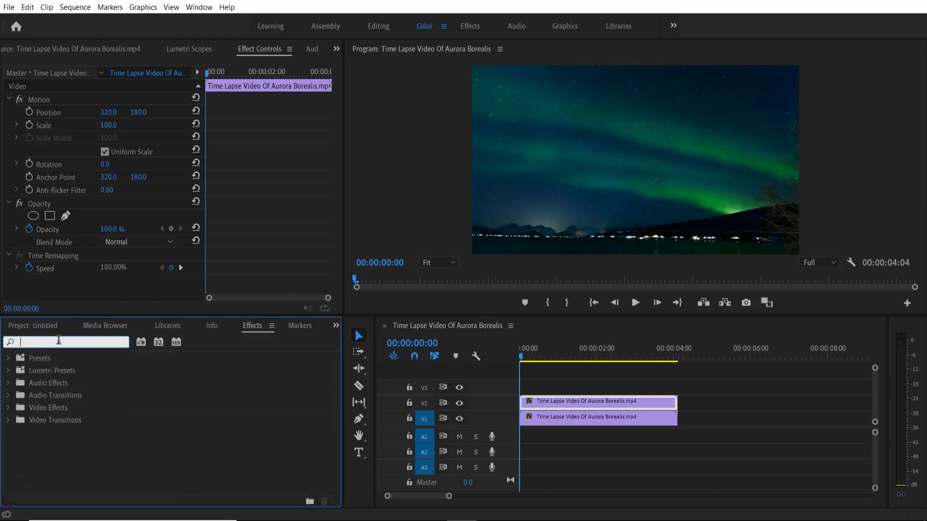
text(TRACK)
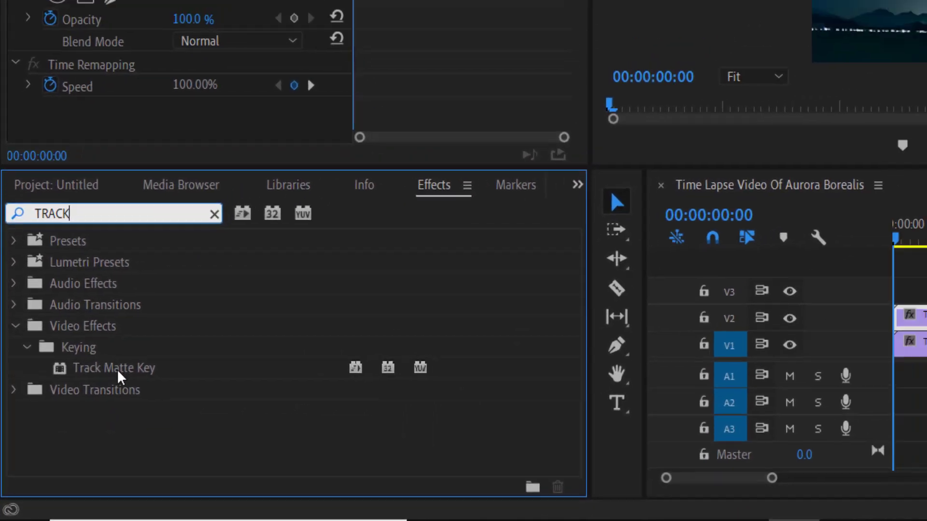
drag(120, 377, 909, 316)
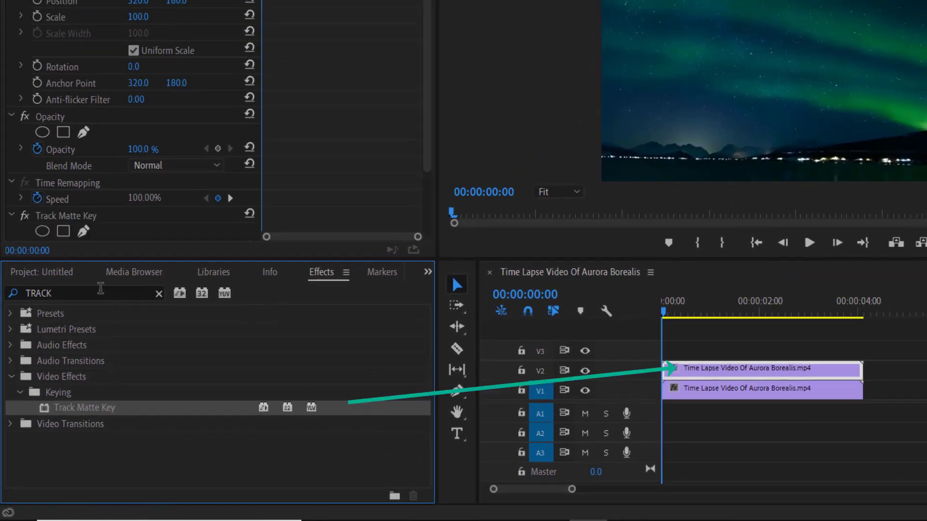
- Find the Bevel Alpha effect and apply it to the aurora clip on track V2
click(73, 293)
key(BackSpace)
key(BackSpace)
key(BackSpace)
key(BackSpace)
key(BackSpace)
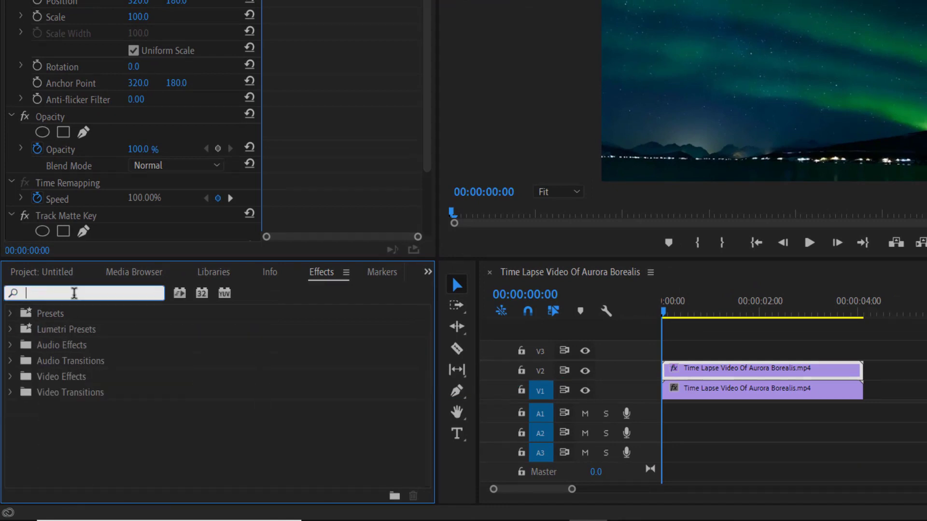
text(BEVEL)
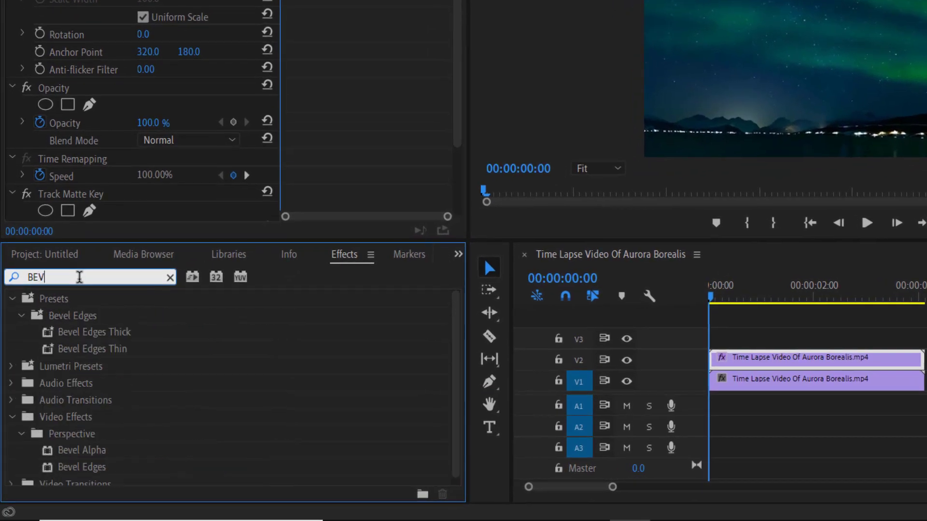
scroll(94, 364, down, 1)
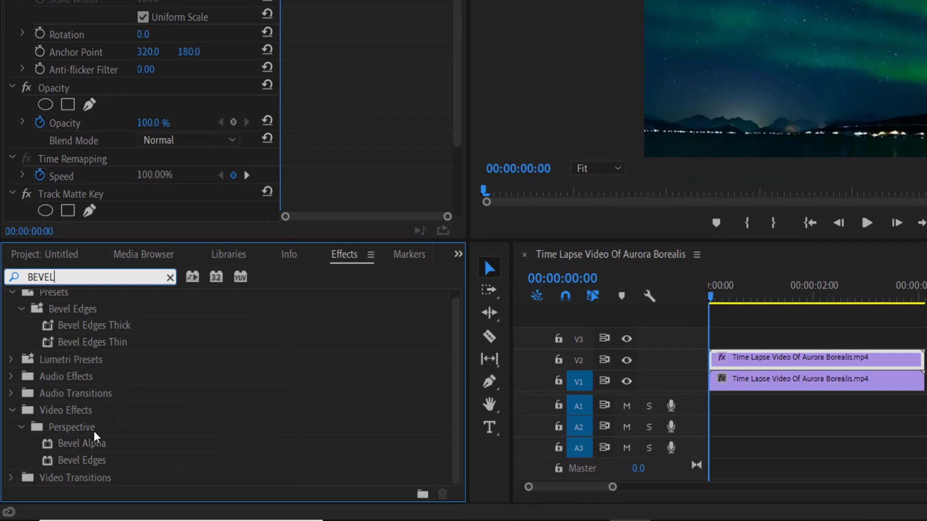
drag(87, 445, 845, 362)
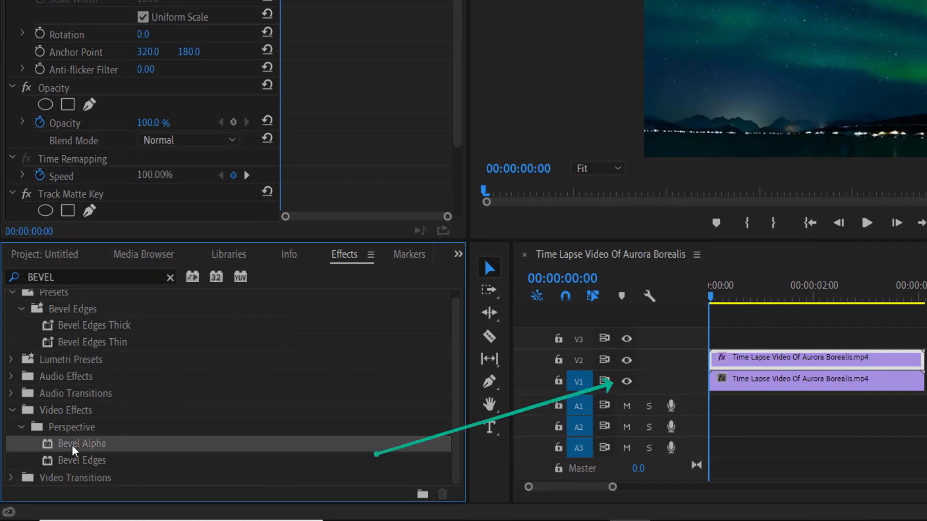
drag(781, 374, 780, 375)
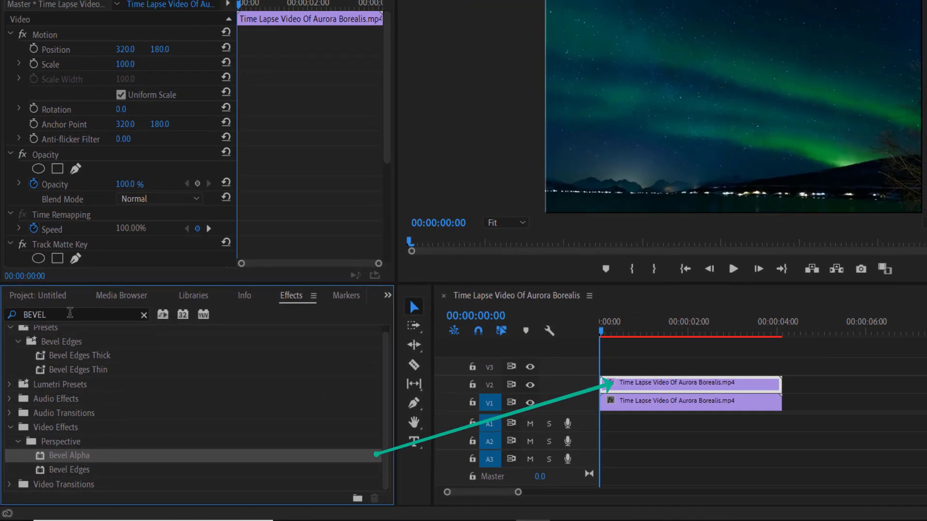
- Find the Lighting Effects effect and apply it to the aurora clip on track V2
click(78, 296)
key(BackSpace)
key(BackSpace)
key(BackSpace)
key(BackSpace)
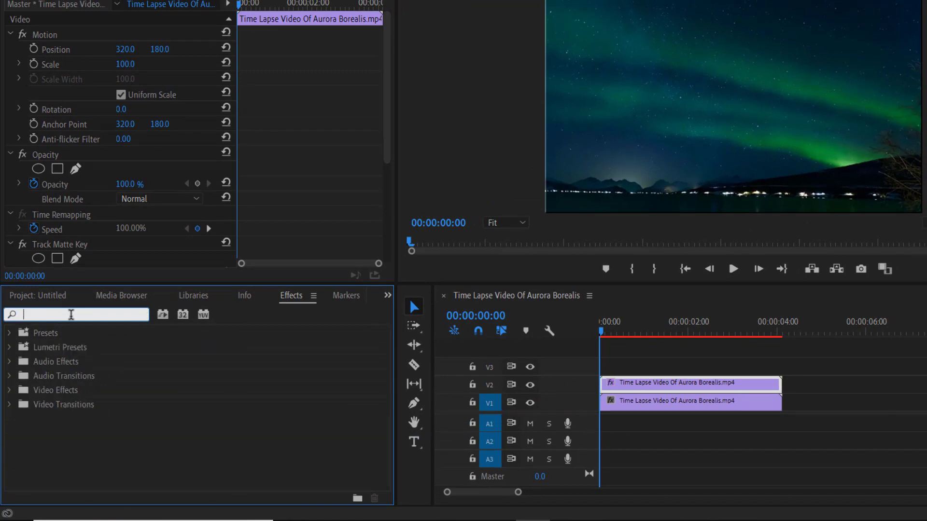
text(LIGHT)
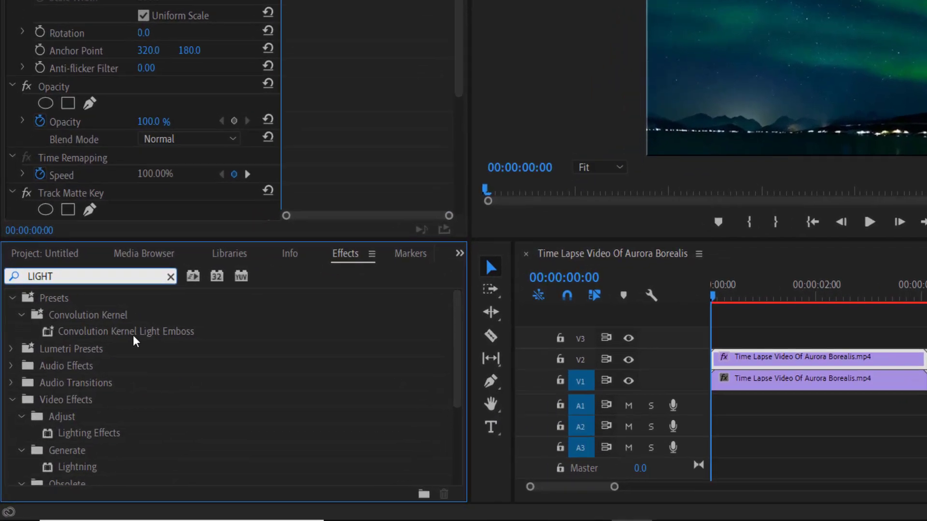
drag(97, 427, 794, 344)
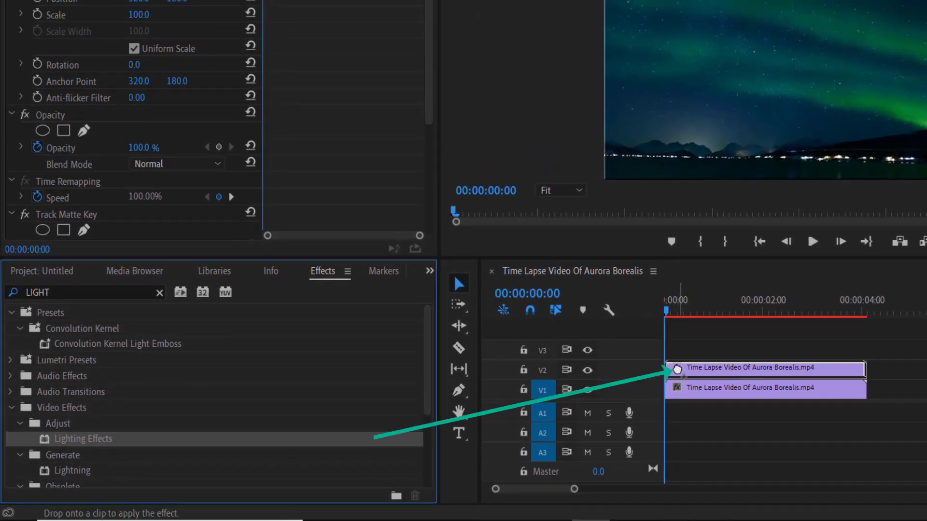
drag(678, 369, 677, 370)
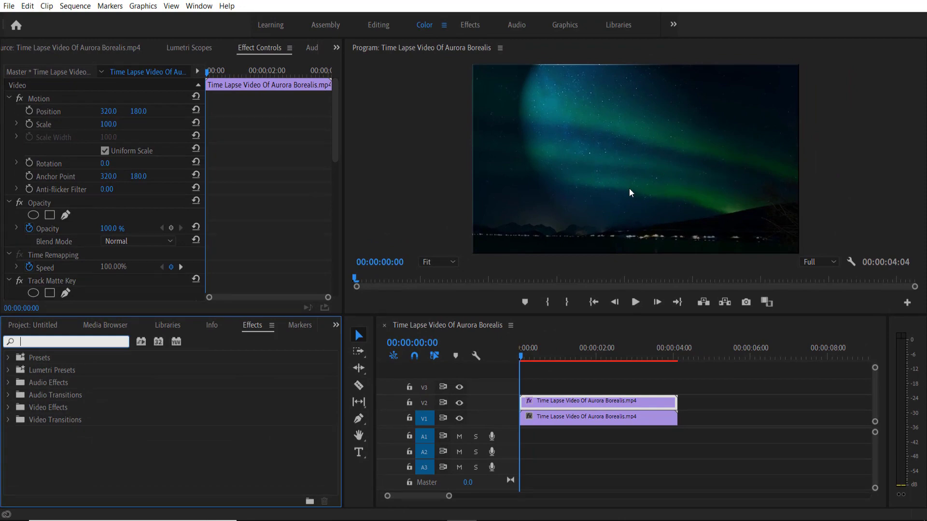
click(600, 407)
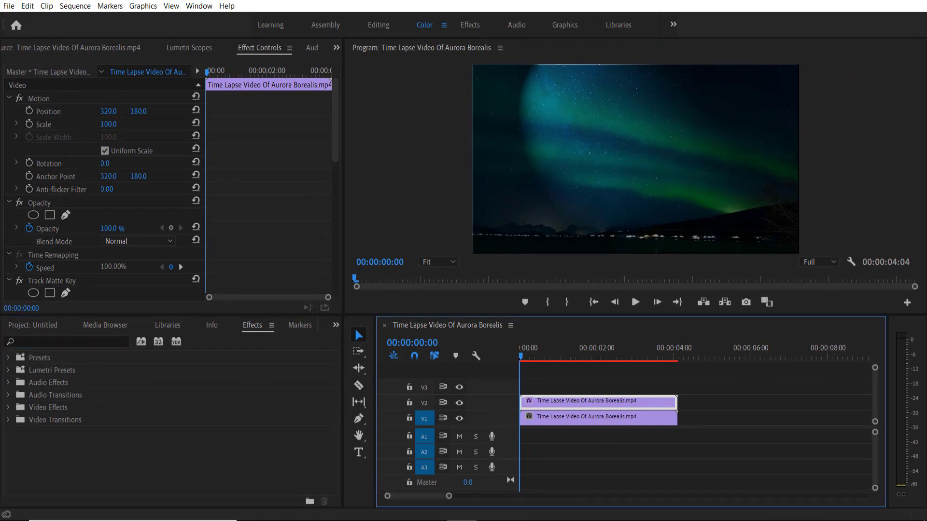
- Create a new legacy title with the default video settings and name
click(50, 327)
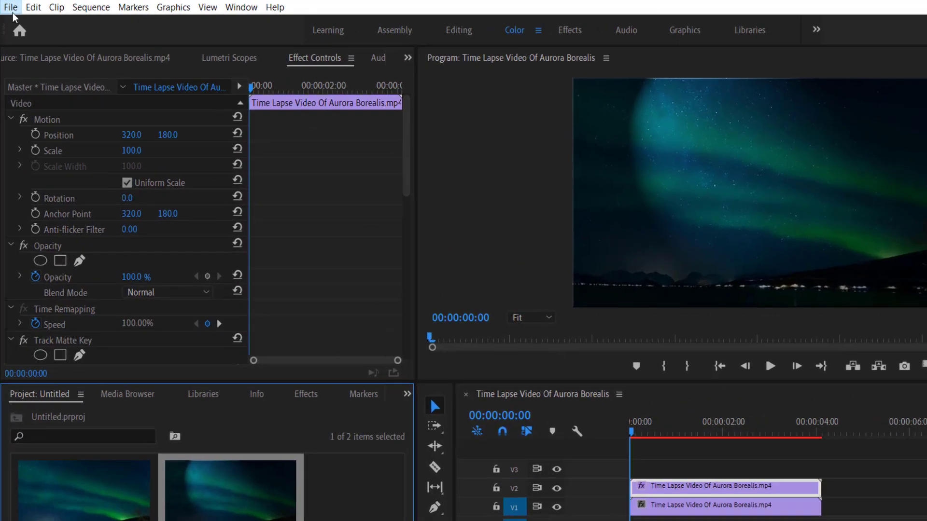
click(9, 6)
mouse_move(153, 22)
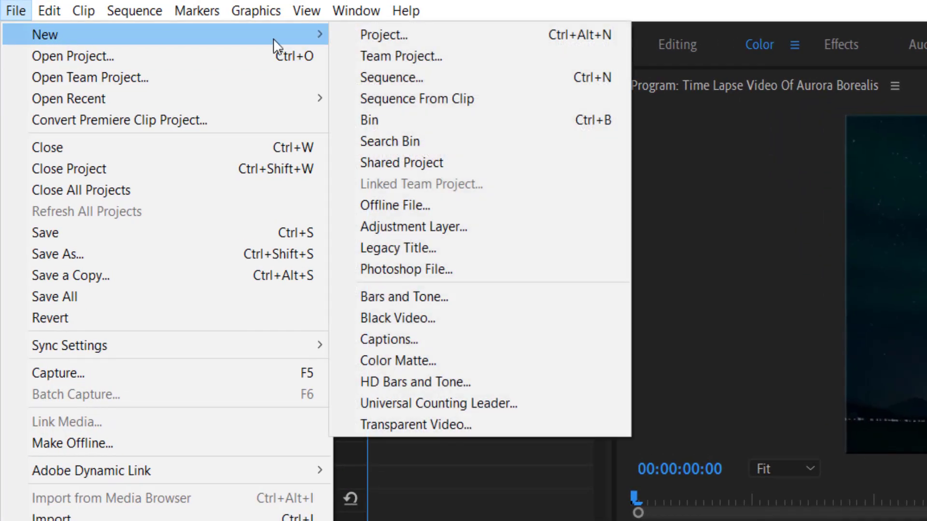
click(416, 249)
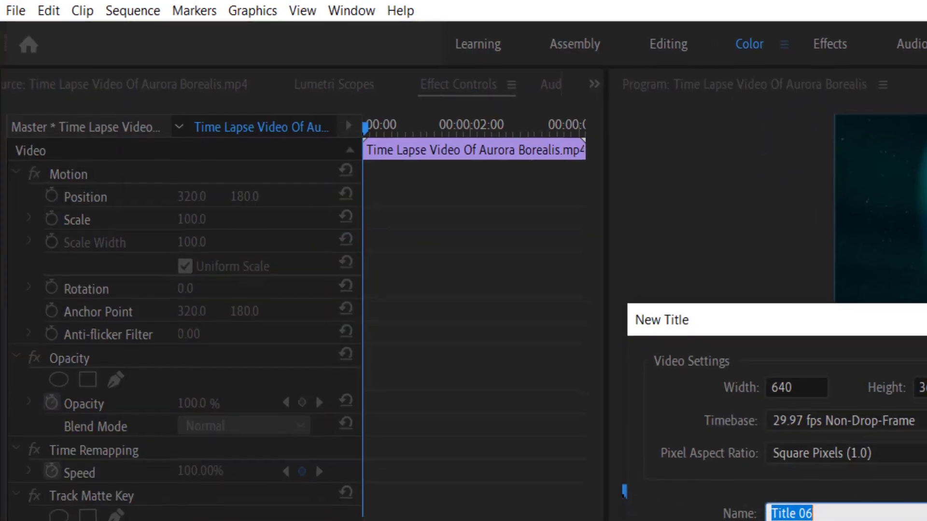
click(747, 488)
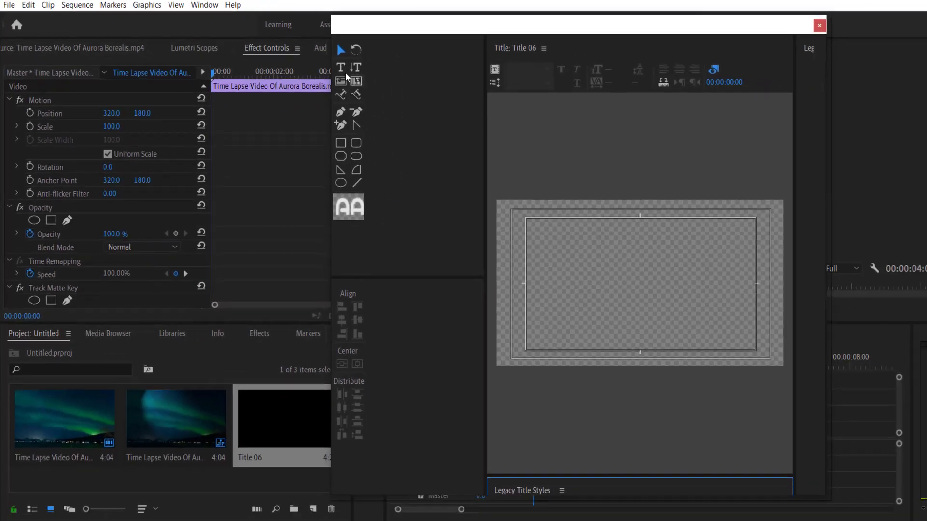
- Add the text STARS to the title and set its font to Arial
click(459, 91)
click(784, 378)
text(STSA==)
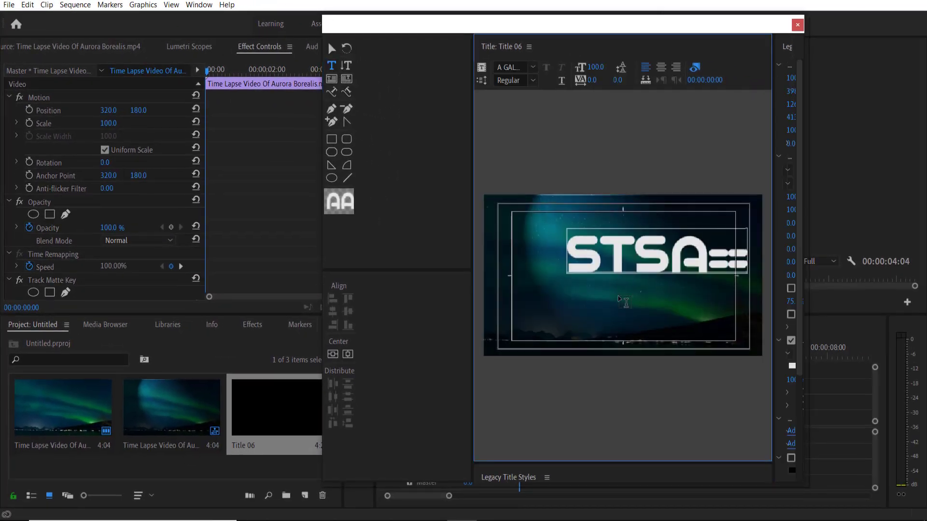
text(RS)
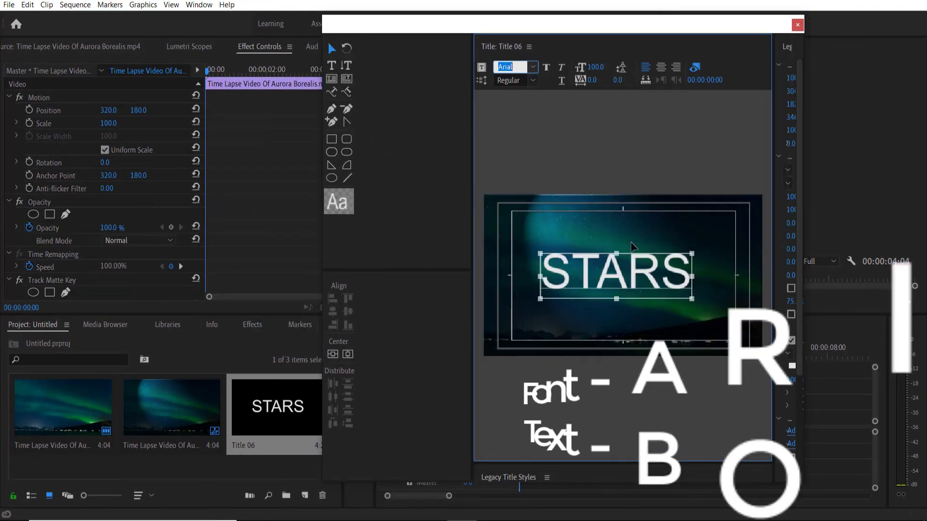
- Position the STARS text near the middle of the frame in Bold style and close the title editor
drag(642, 281, 652, 280)
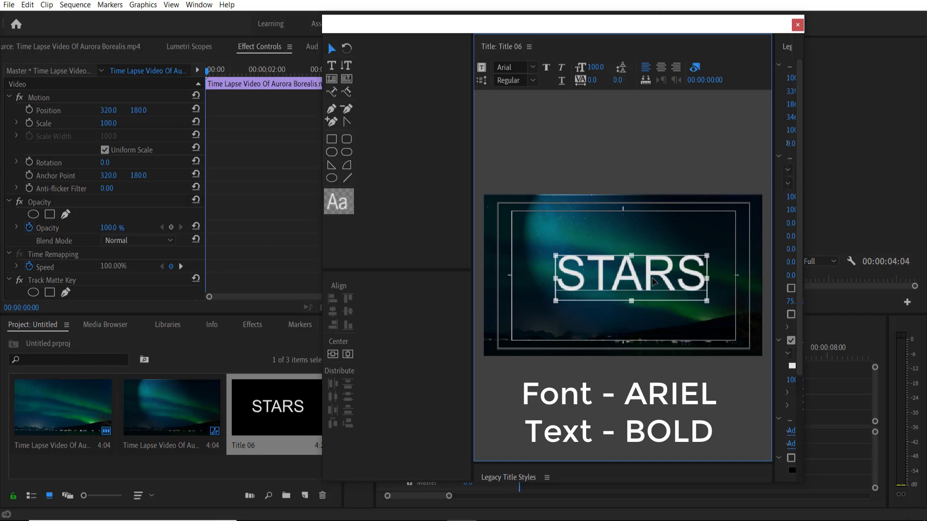
click(532, 81)
click(505, 109)
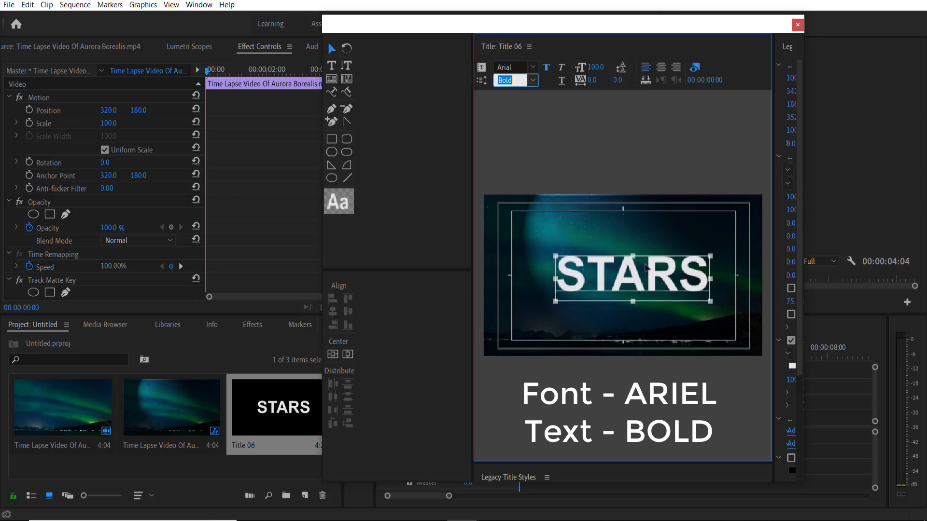
drag(650, 278, 647, 276)
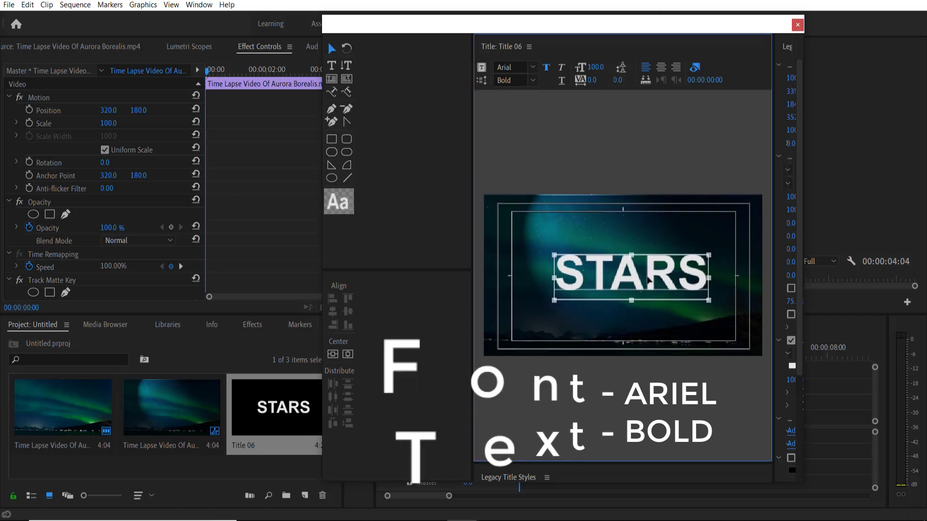
click(797, 28)
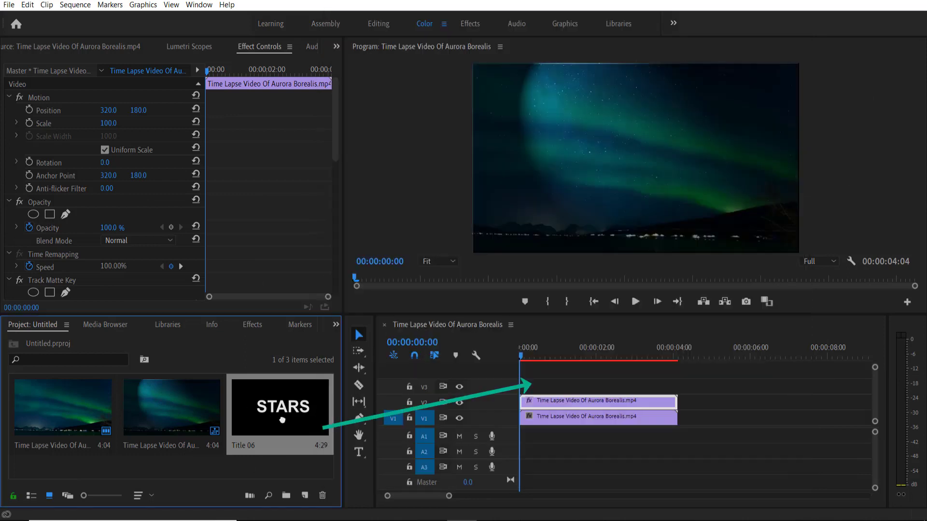
- Place the STARS title at the start of track V3 and trim its end to match the clips below
drag(283, 420, 677, 387)
click(695, 386)
- Set the Track Matte Key's matte to Video 3 for the aurora clip on track V2
click(553, 407)
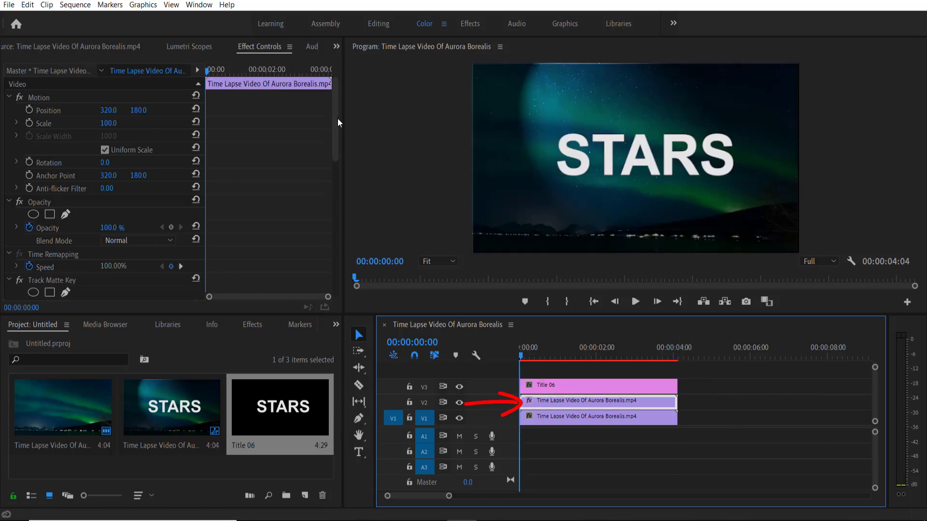
drag(334, 117, 332, 155)
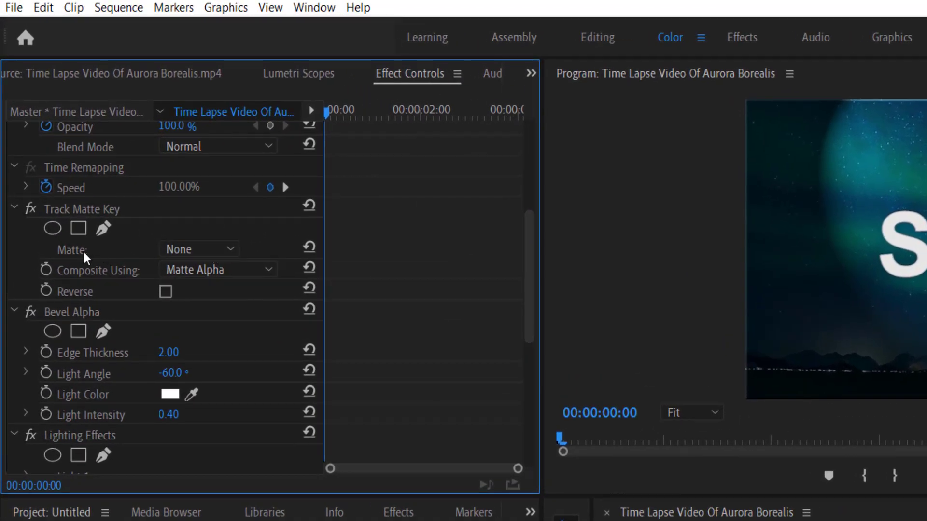
click(192, 251)
click(209, 292)
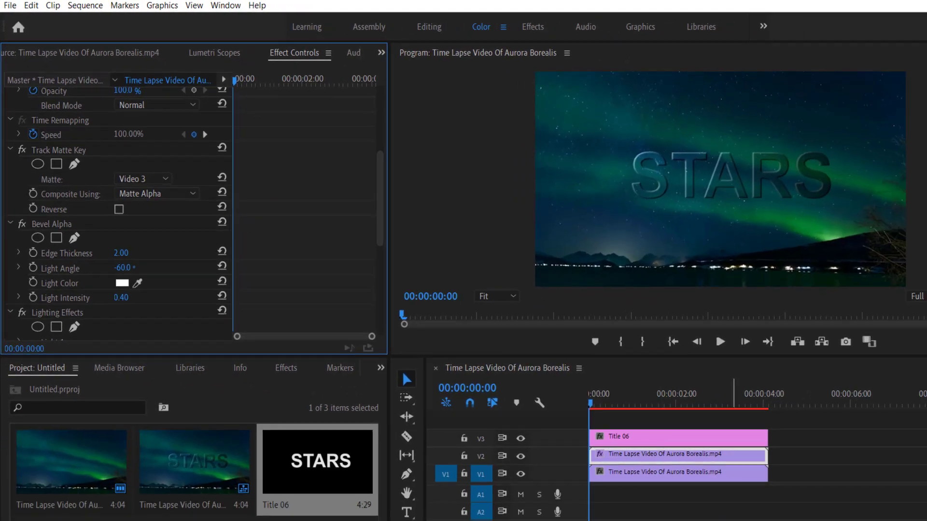
drag(381, 201, 378, 224)
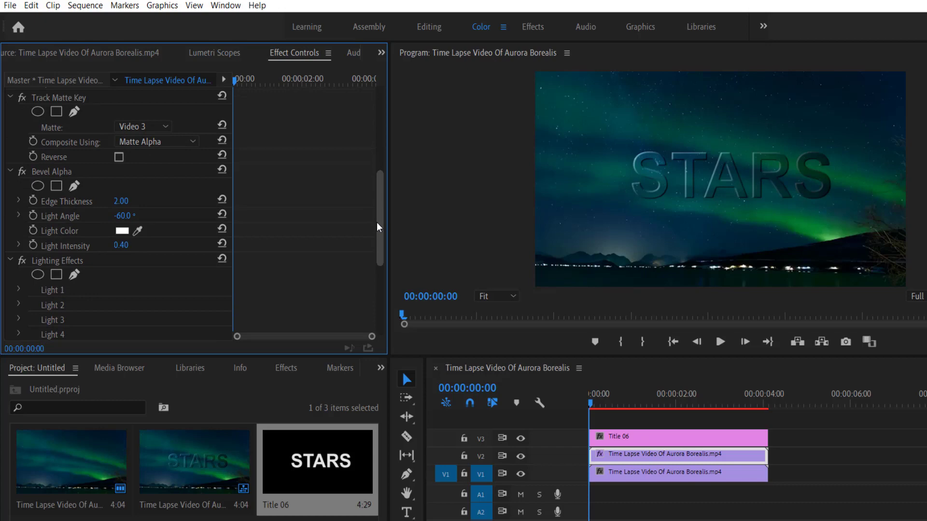
- Set the Bevel Alpha edge thickness to 1 for the aurora clip on track V2
click(120, 196)
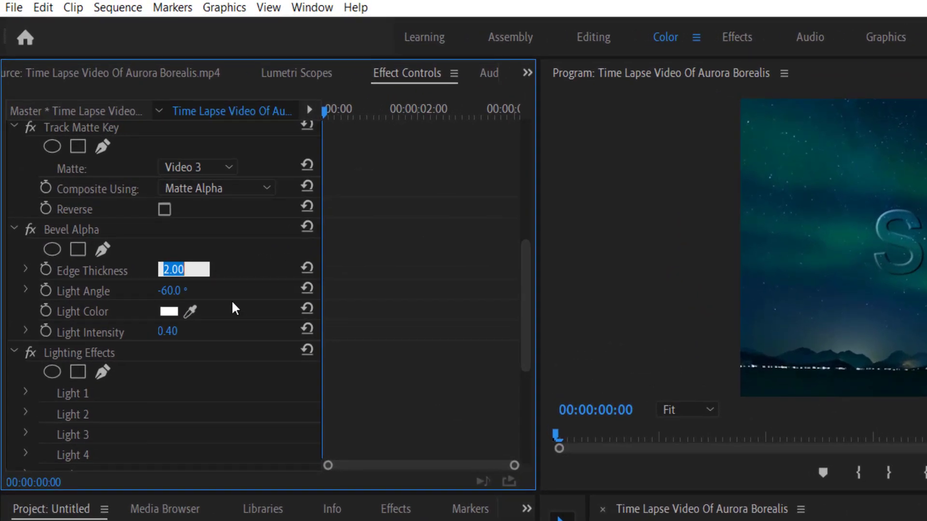
text(1)
key(Return)
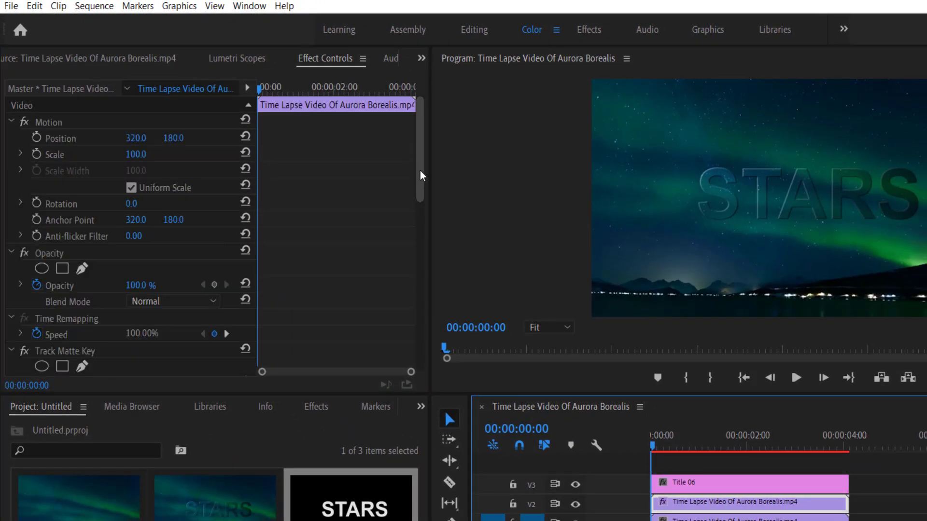
- Add a four-point polygon mask to the Lighting Effects and a marker at the start of the sequence
drag(419, 172, 407, 330)
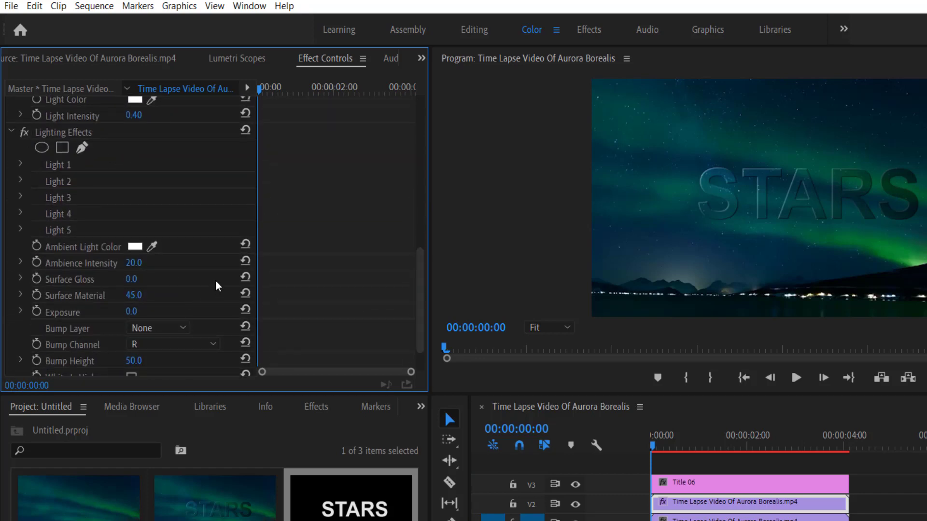
click(62, 148)
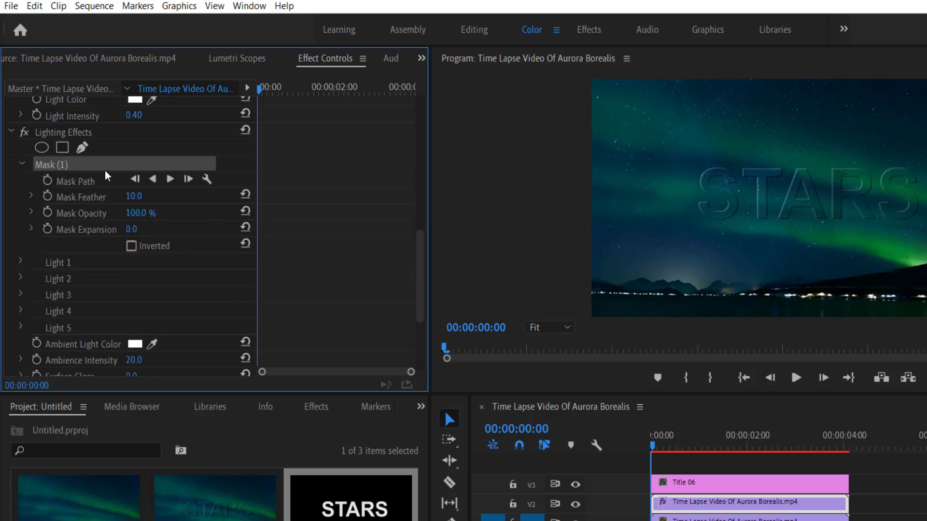
right_click(799, 198)
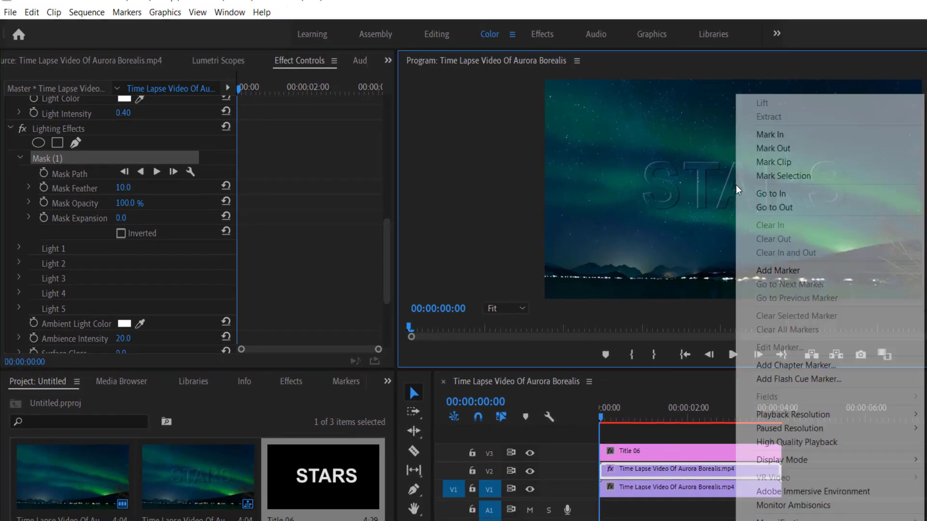
click(775, 272)
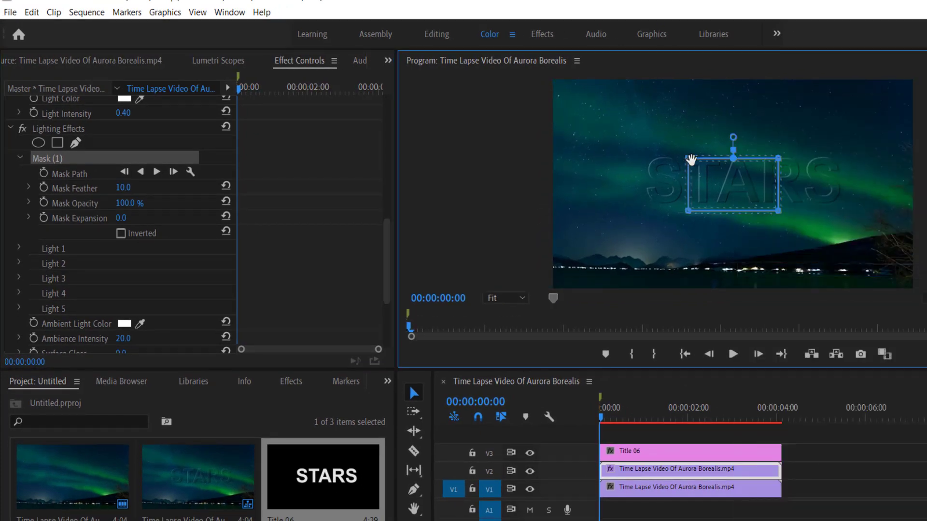
- Reshape the Lighting Effects mask into a narrow slanted strip and move it just left of the STARS text
drag(688, 158, 661, 107)
drag(776, 159, 661, 104)
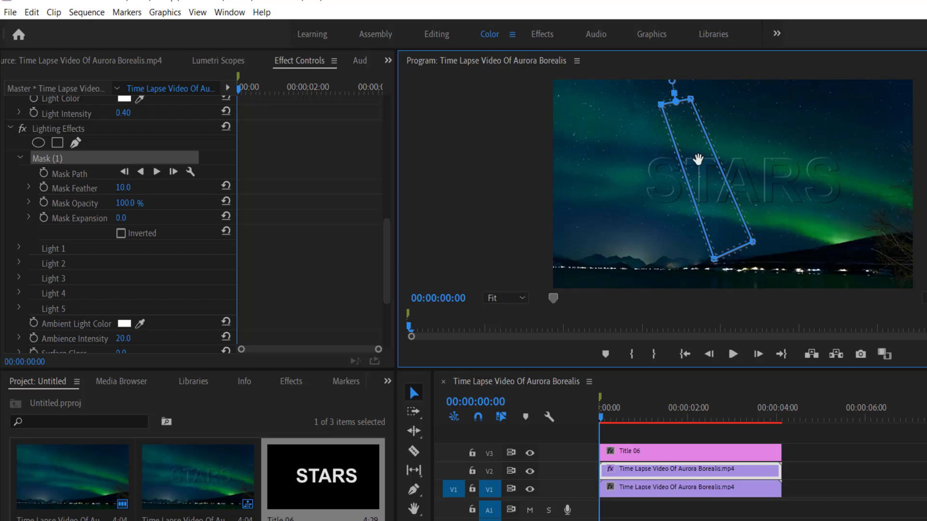
drag(698, 159, 615, 186)
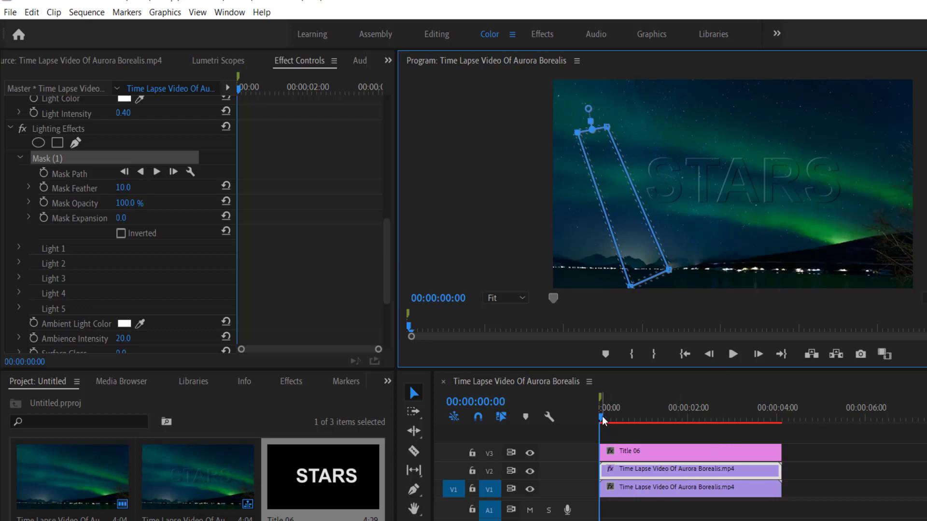
- Animate the mask path from a keyframe at the clip's start to one at 00:00:02:14 with the mask moved right past the text
mouse_move(602, 418)
mouse_down()
mouse_move(612, 421)
mouse_move(596, 418)
mouse_up()
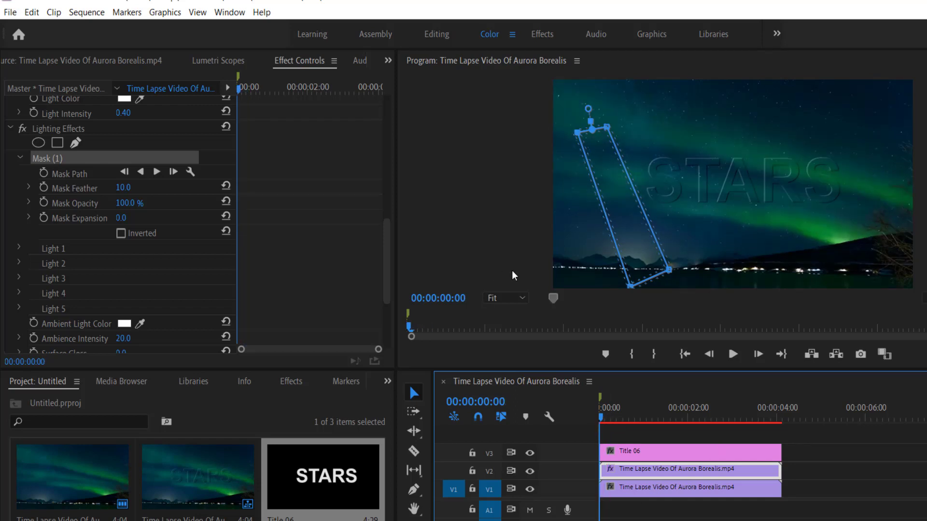
click(44, 173)
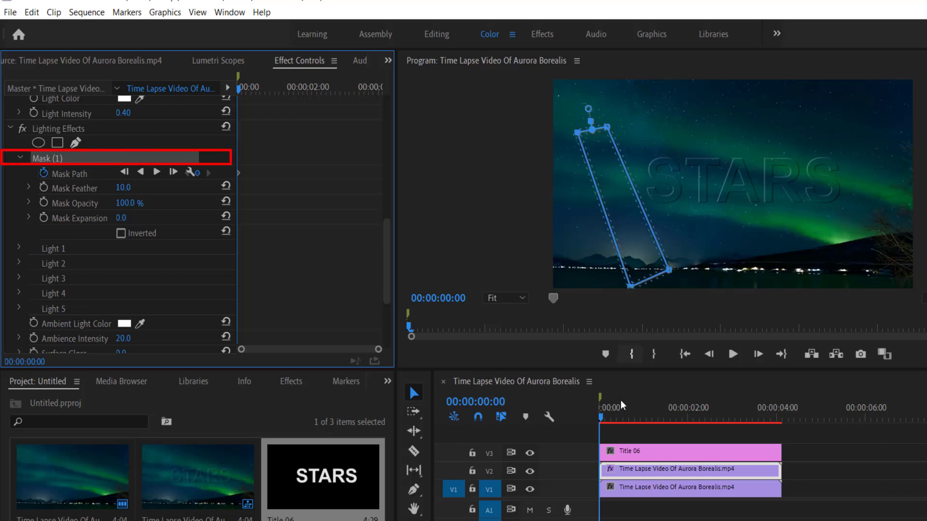
drag(601, 419, 713, 419)
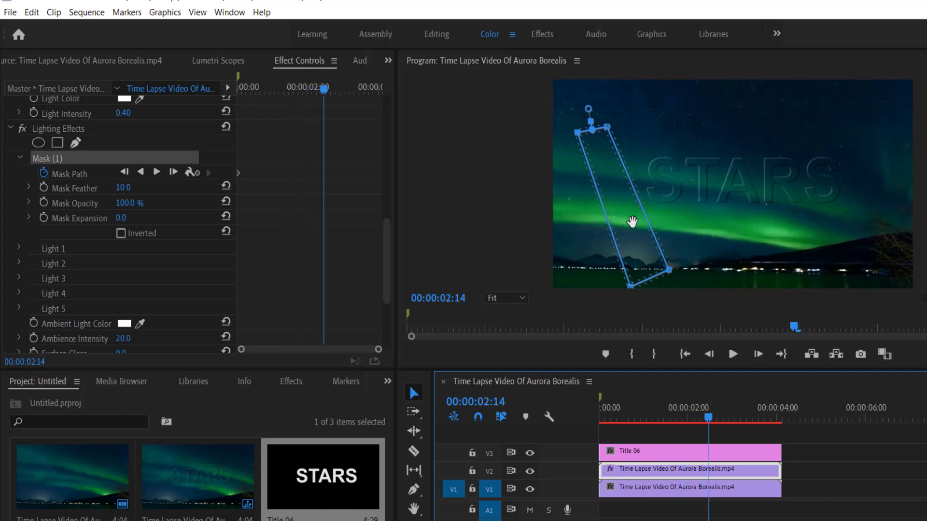
drag(640, 221, 892, 165)
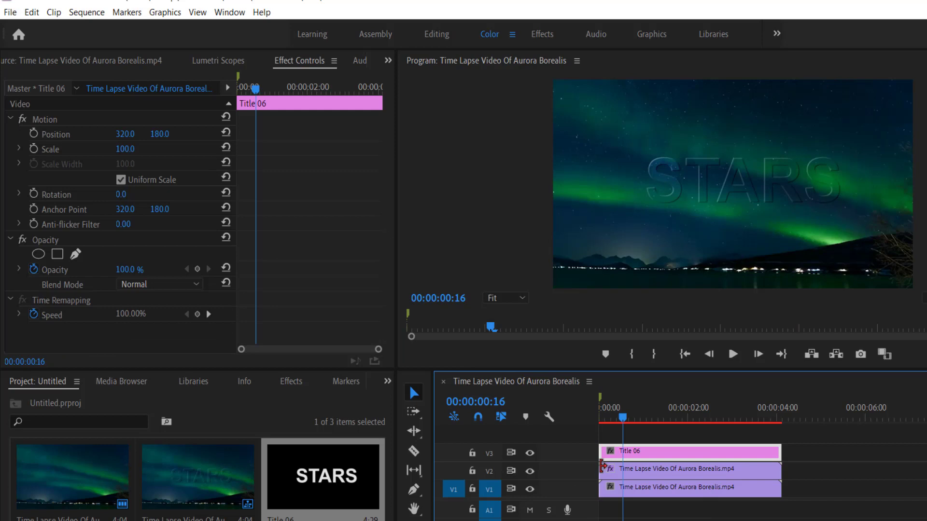
- Set the Lighting Effects' ambient light color to a bright green for the aurora clip on track V2
click(603, 467)
drag(390, 175, 389, 328)
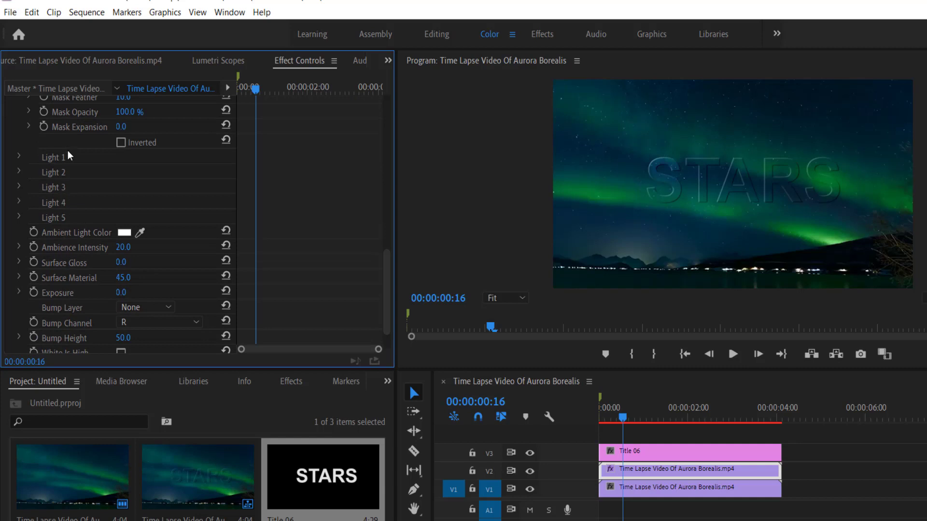
scroll(111, 236, up, 3)
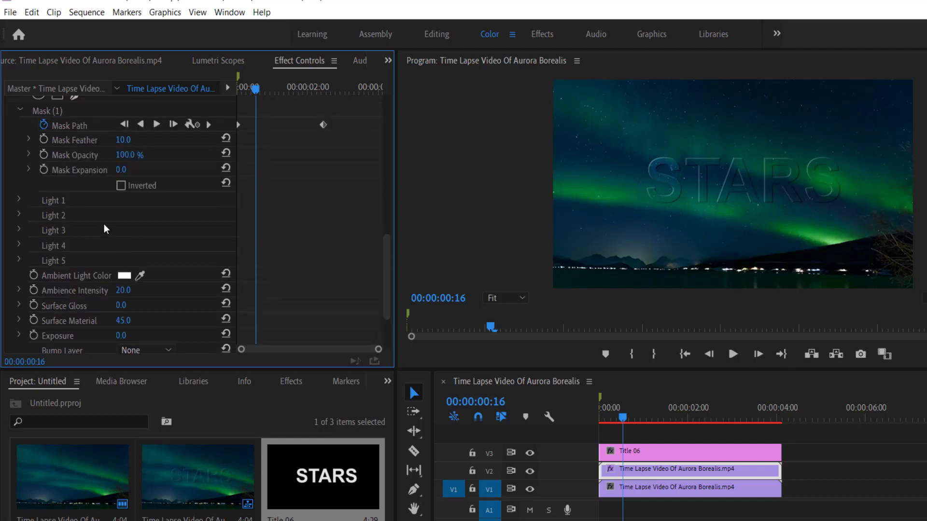
click(124, 276)
click(612, 331)
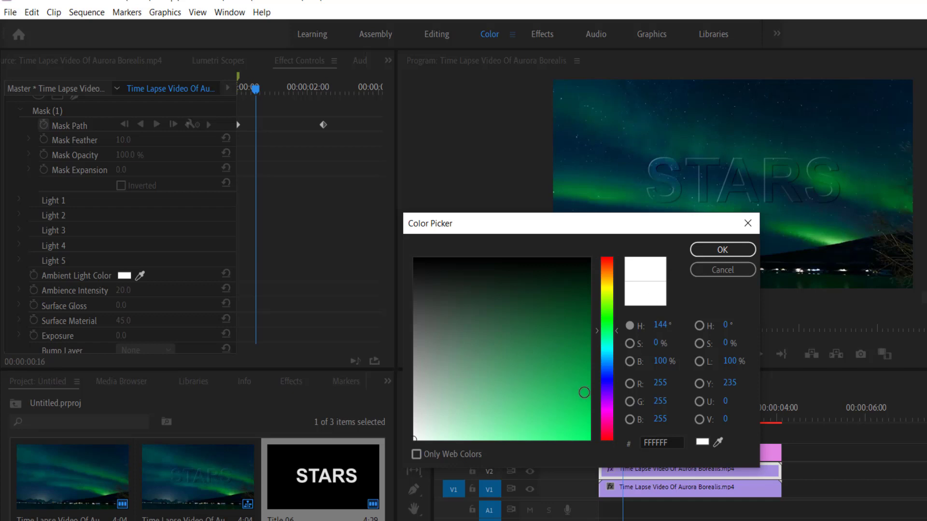
click(584, 405)
click(723, 250)
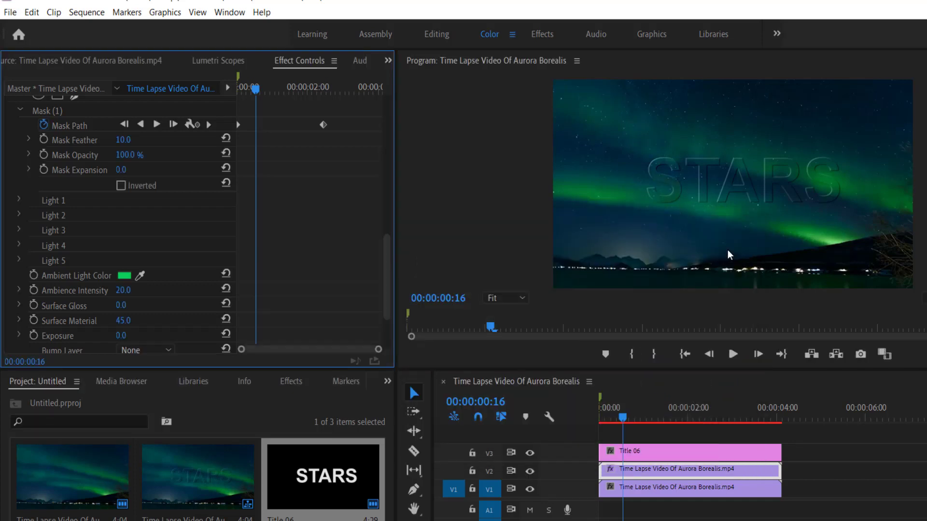
- Set the Lighting Effects' Exposure to 100 and Ambience Intensity to 50
scroll(321, 291, down, 3)
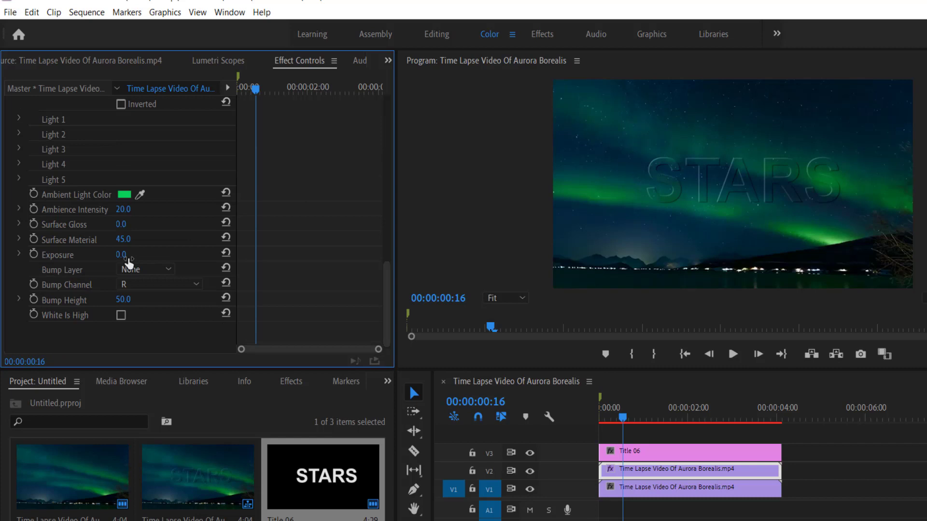
drag(121, 255, 130, 255)
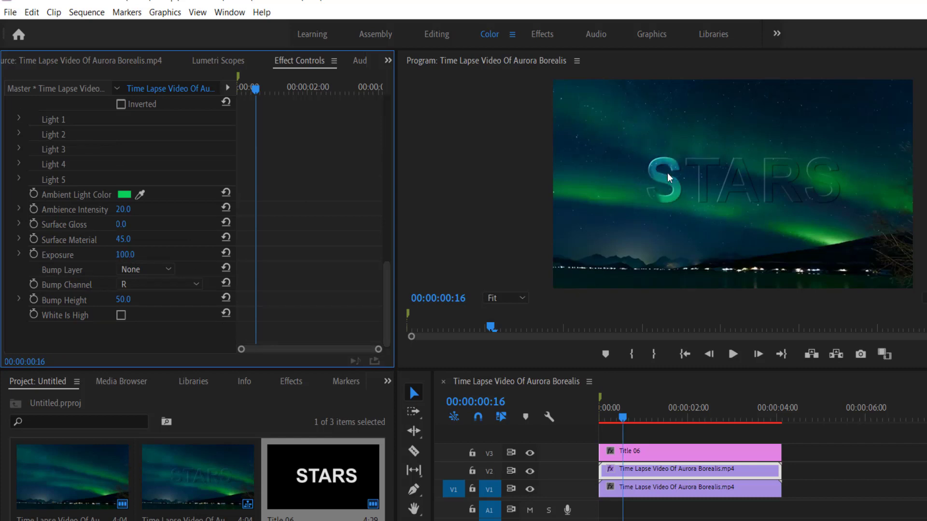
click(733, 354)
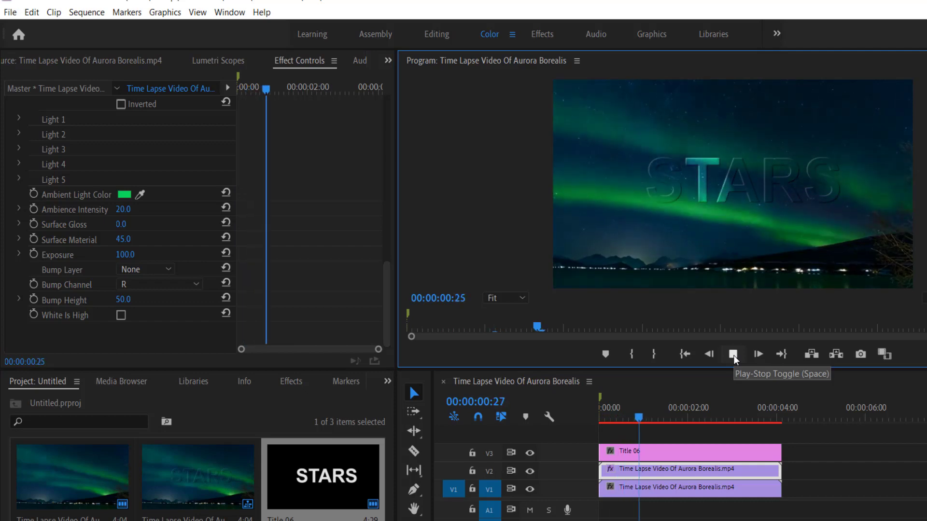
click(698, 418)
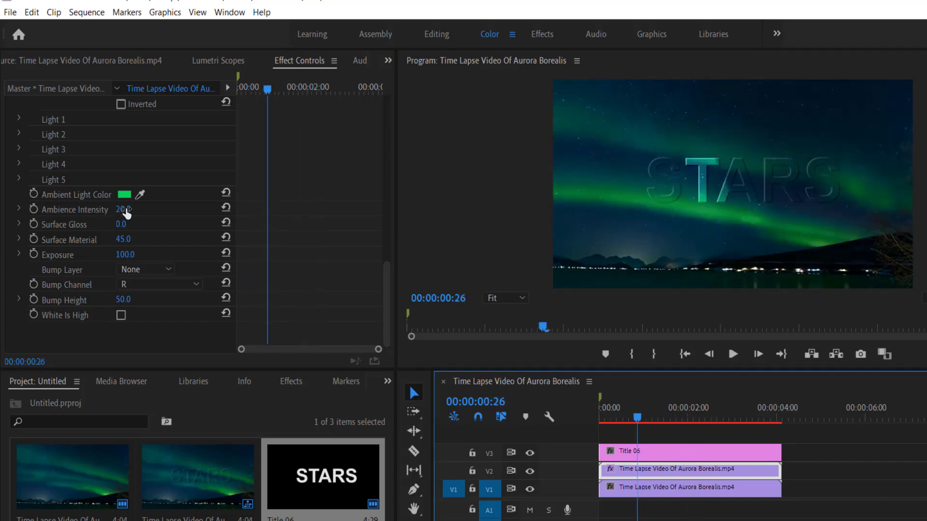
click(124, 215)
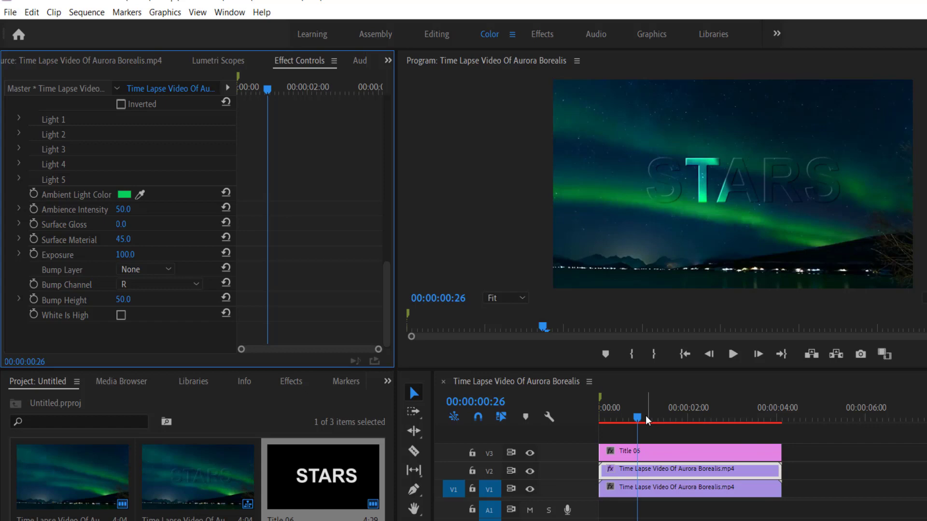
- Play the sequence from the start and review the light sweep across STARS in the maximized program monitor
drag(640, 416, 565, 429)
click(732, 354)
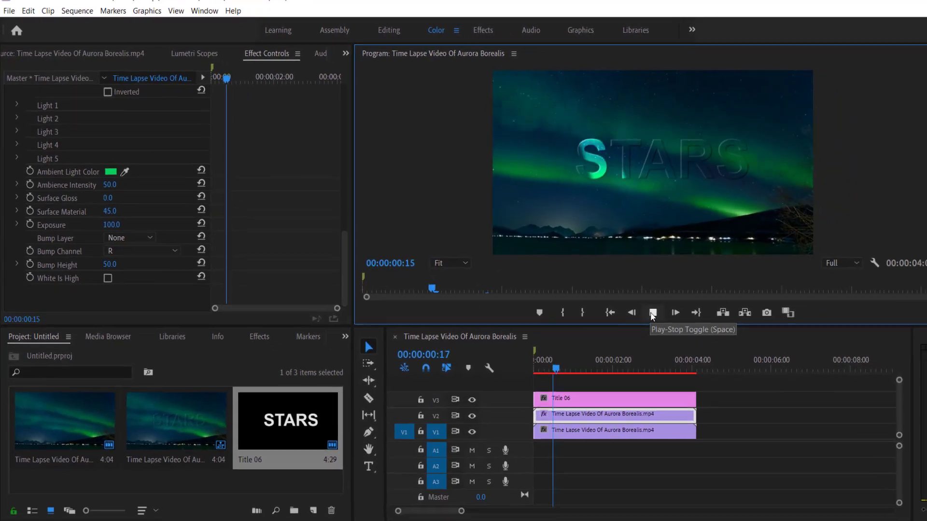
key(grave)
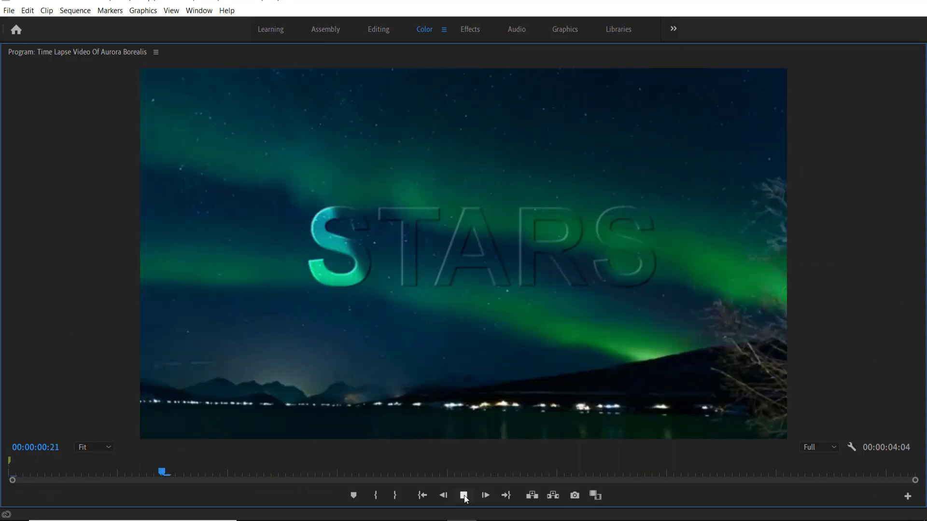
click(9, 471)
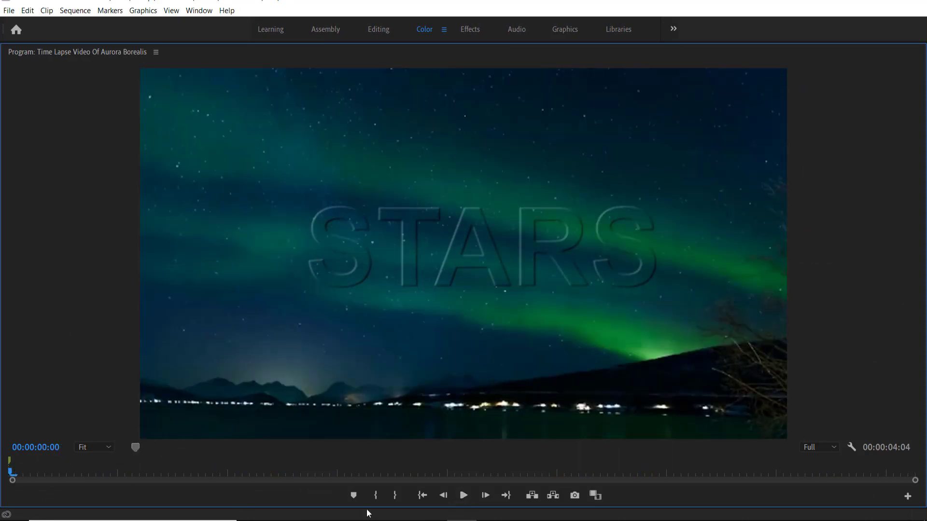
click(461, 499)
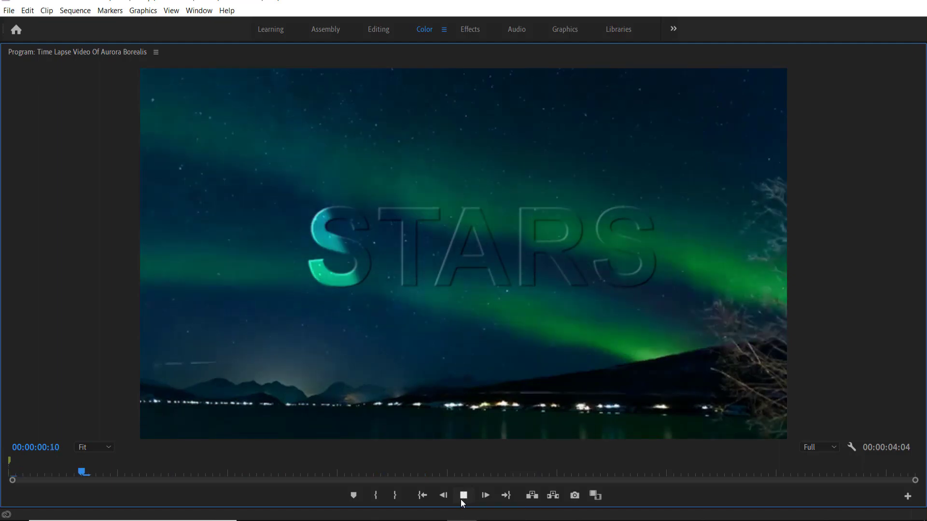